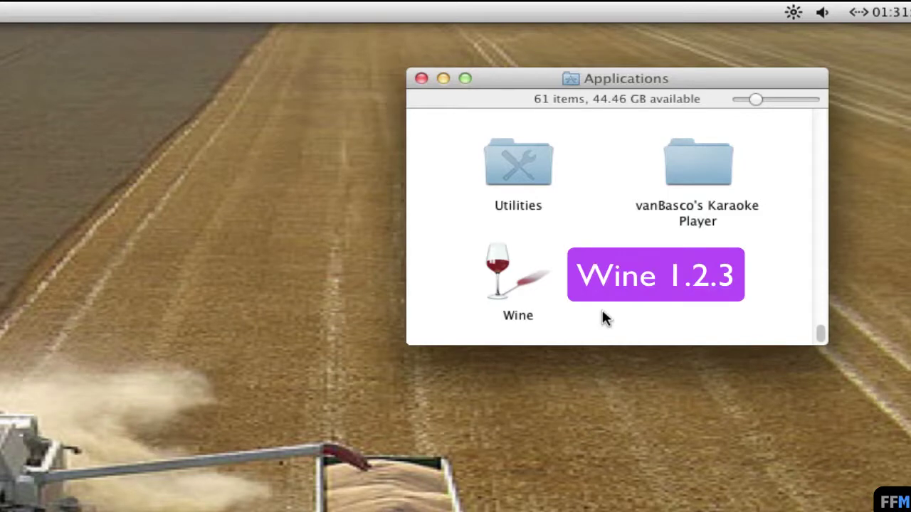
Launch Wine from the Applications folder.
click(516, 281)
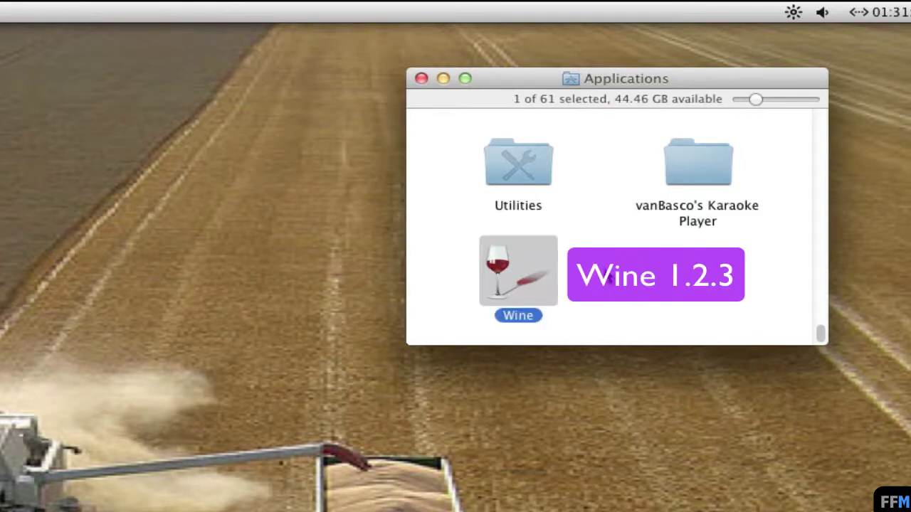
right_click(547, 267)
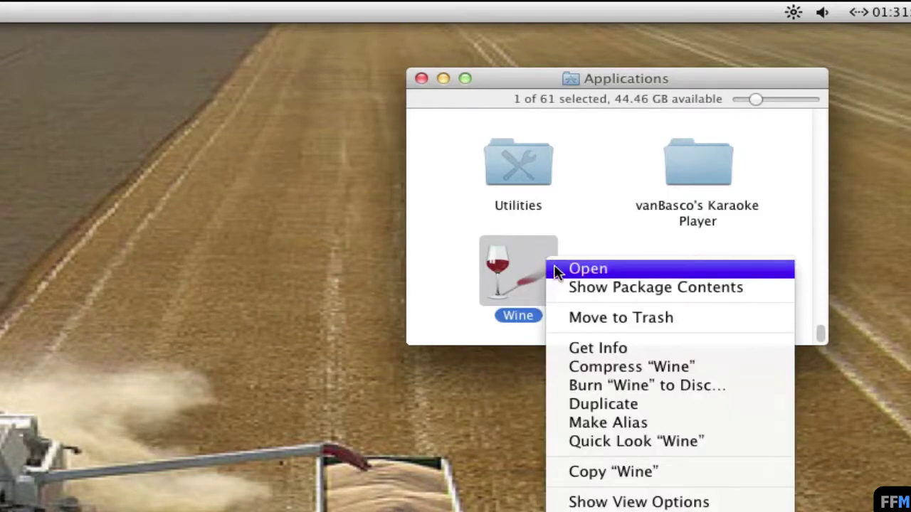
click(558, 270)
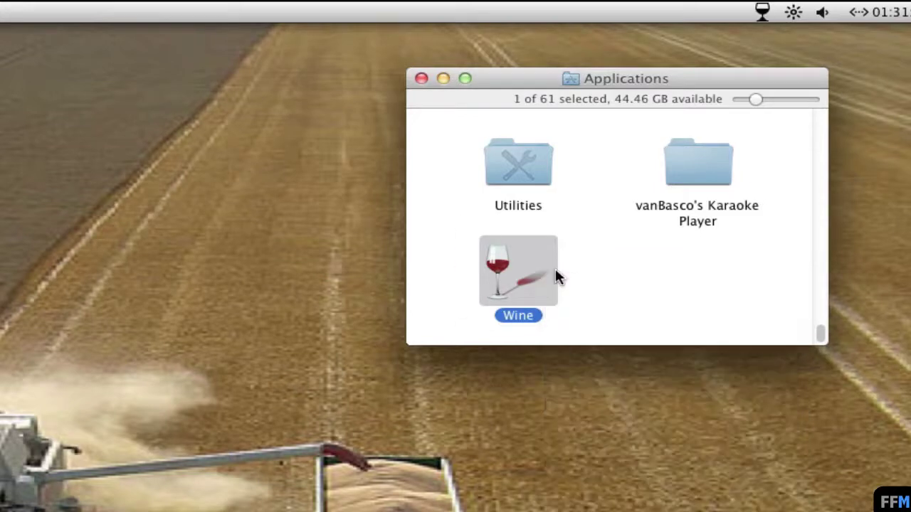
Check the setting for showing a dialog when Wine should open files in Wine's general preferences.
click(762, 12)
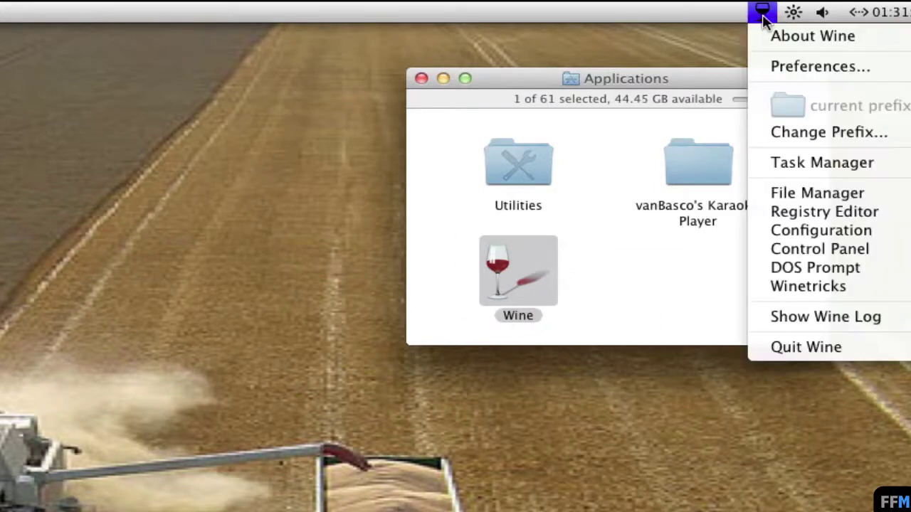
click(753, 67)
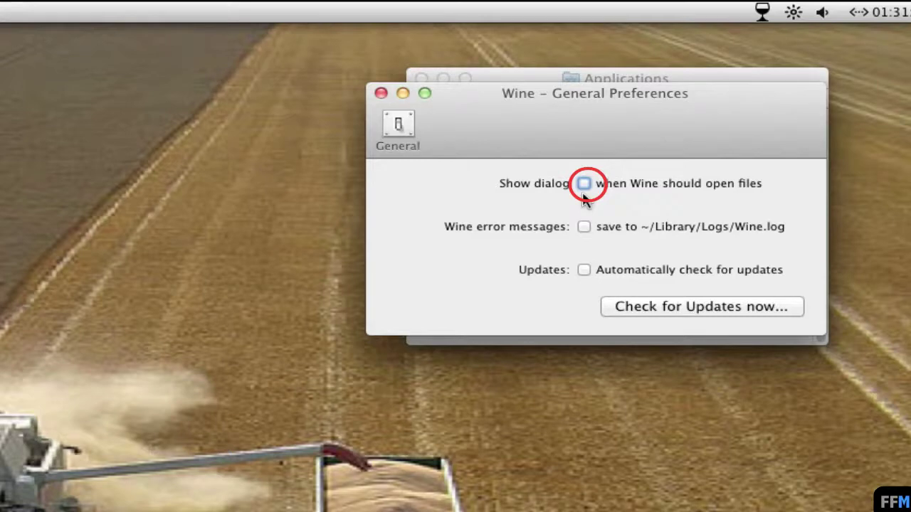
click(380, 94)
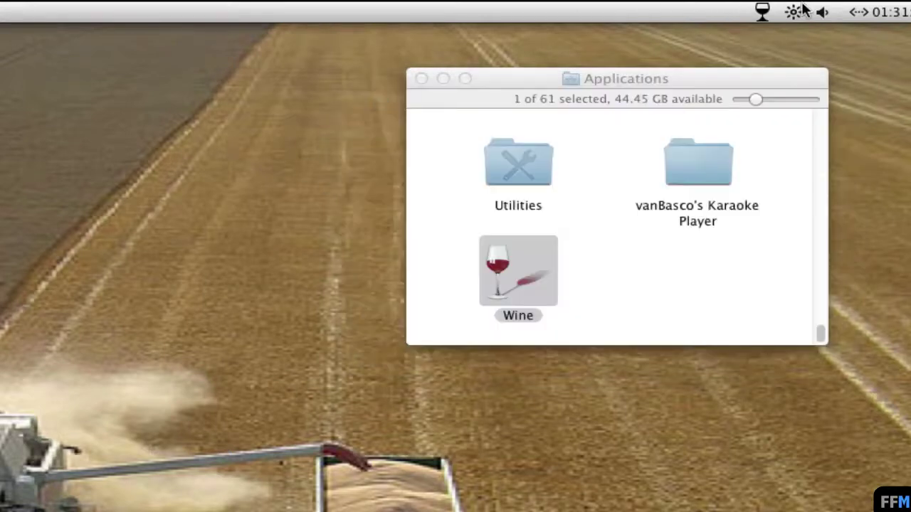
Set the Windows version for the default settings in Wine's configuration to Windows XP and apply it.
click(760, 12)
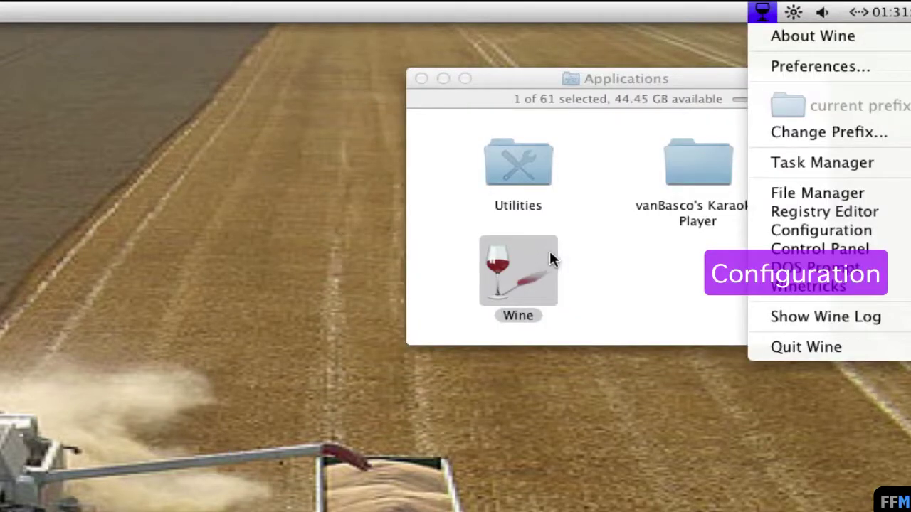
click(754, 231)
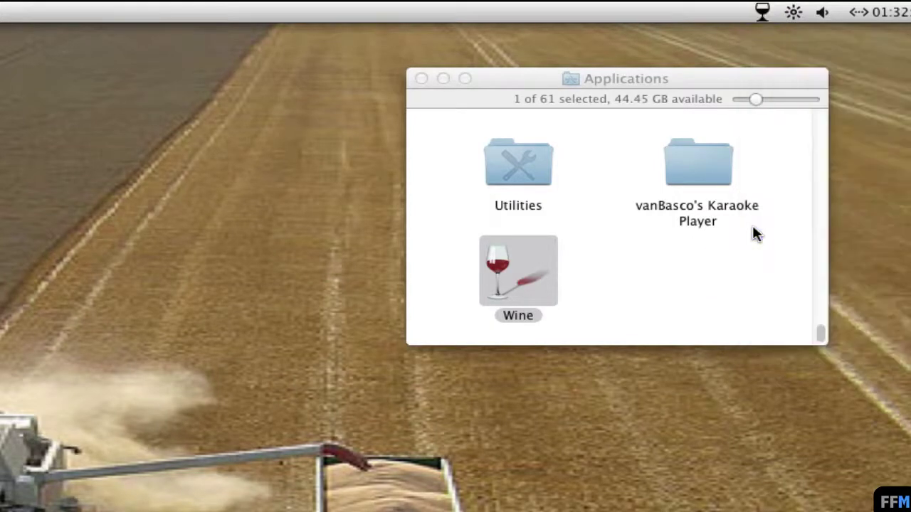
drag(338, 220, 846, 55)
click(588, 103)
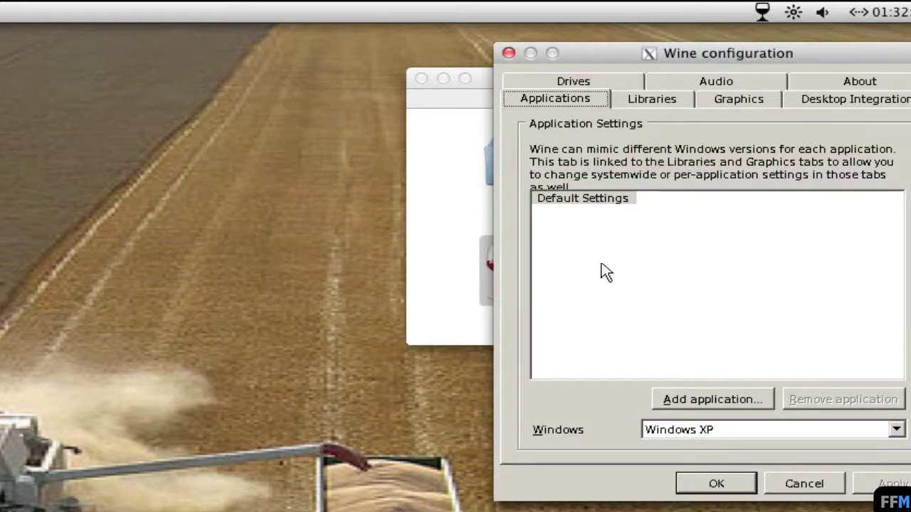
click(896, 429)
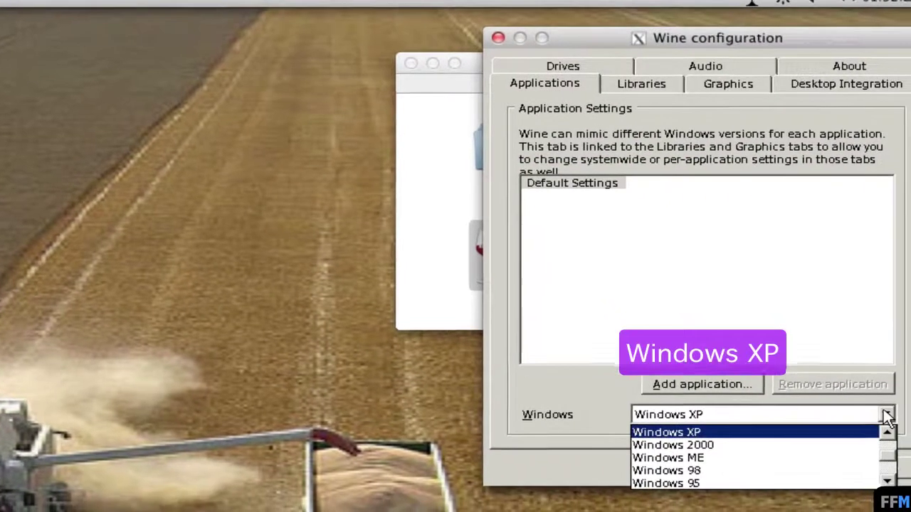
drag(888, 454, 874, 430)
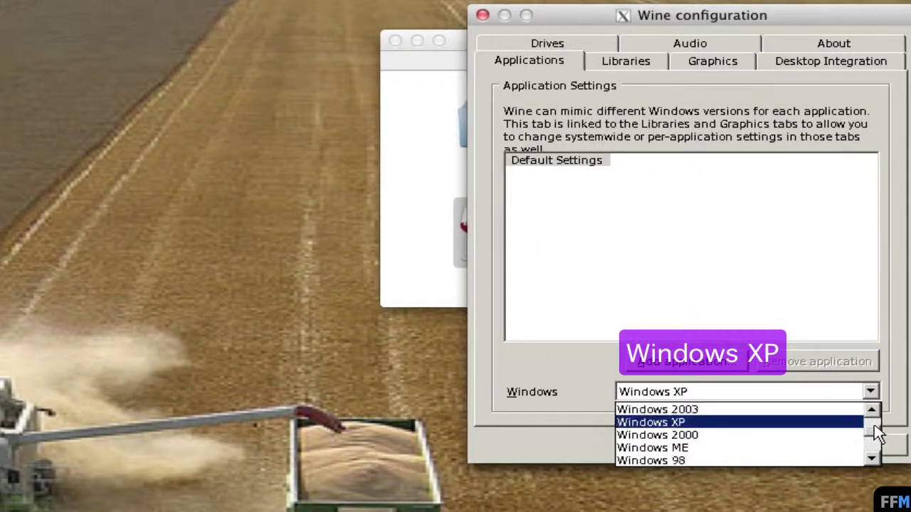
click(763, 427)
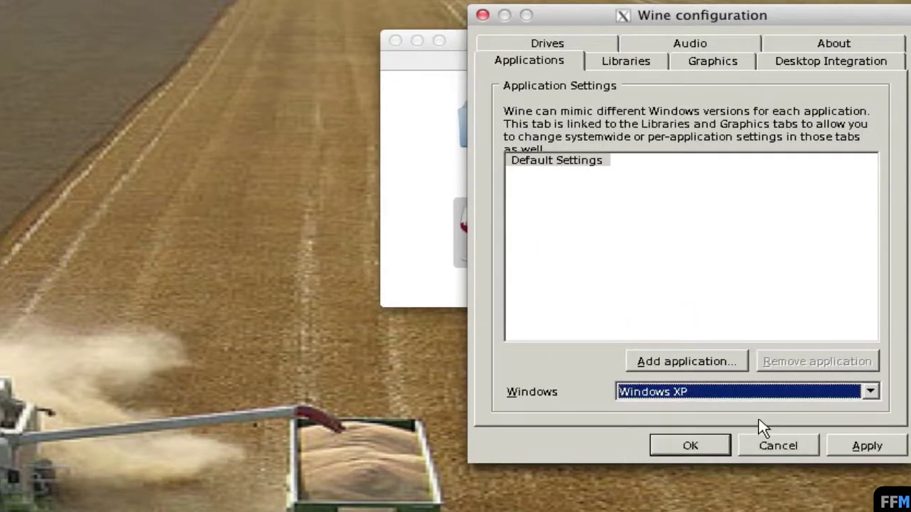
click(891, 453)
click(713, 450)
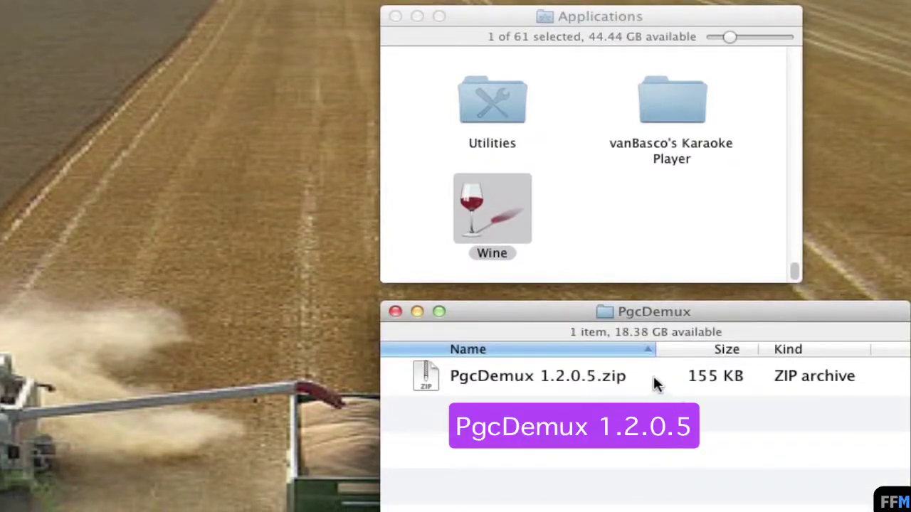
Extract PgcDemux 1.2.0.5.zip and expand the extracted PgcDemux 1.2.0.5 folder.
click(652, 378)
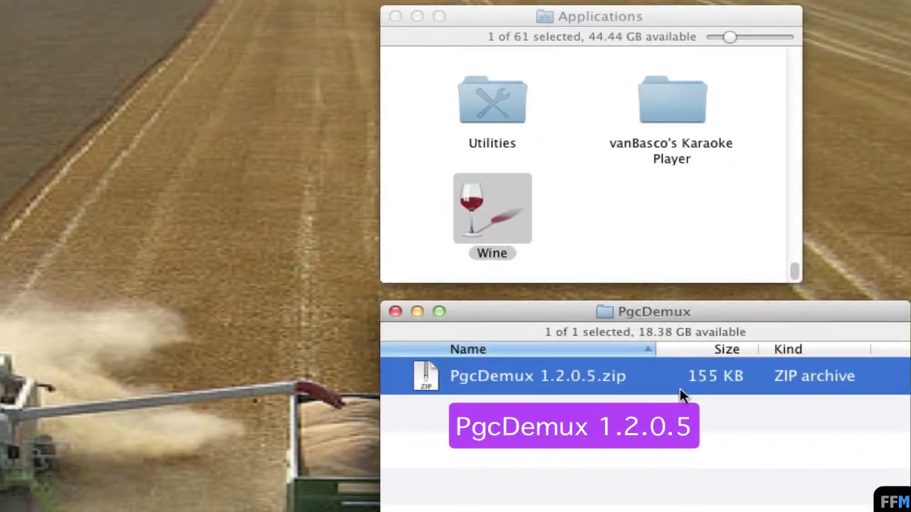
right_click(647, 378)
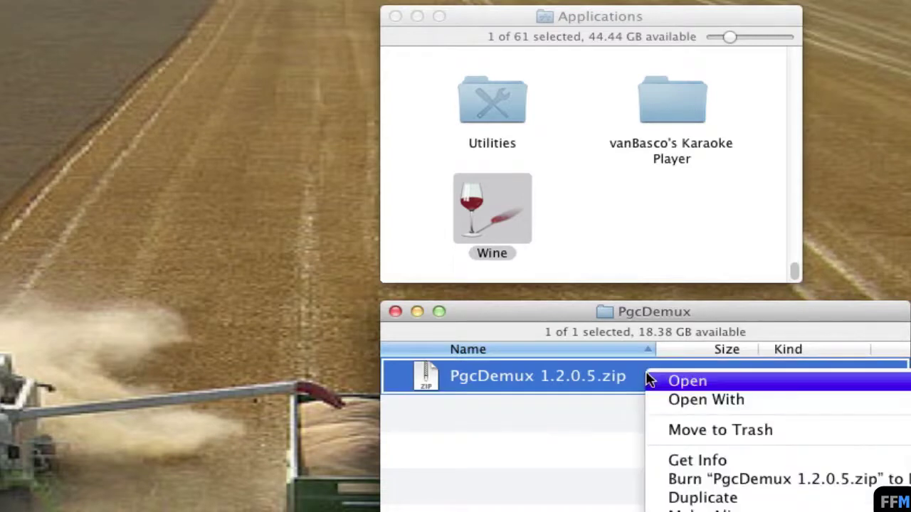
click(649, 382)
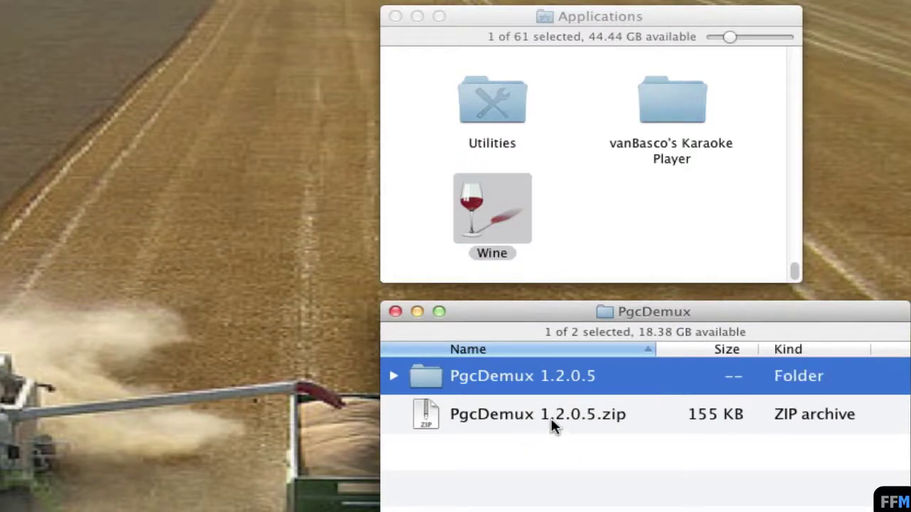
click(393, 377)
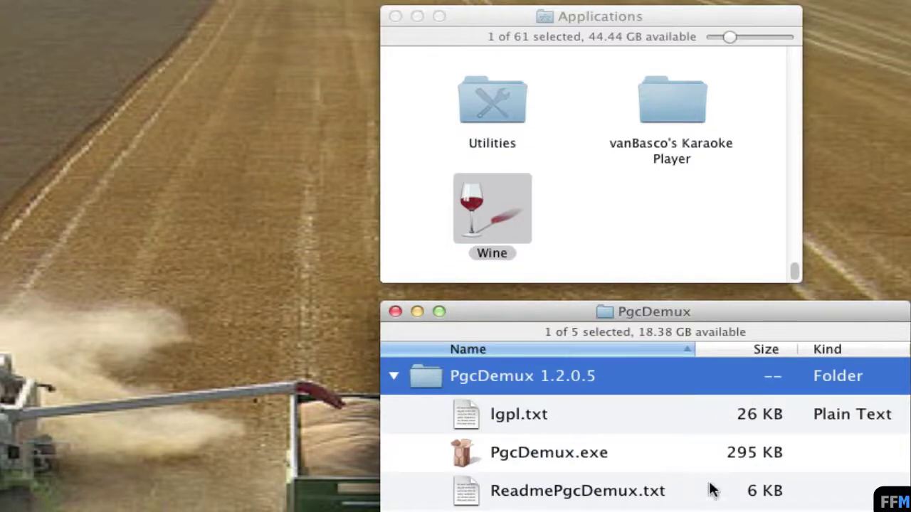
Run PgcDemux.exe with Wine and place its window clear of the Finder windows.
click(681, 464)
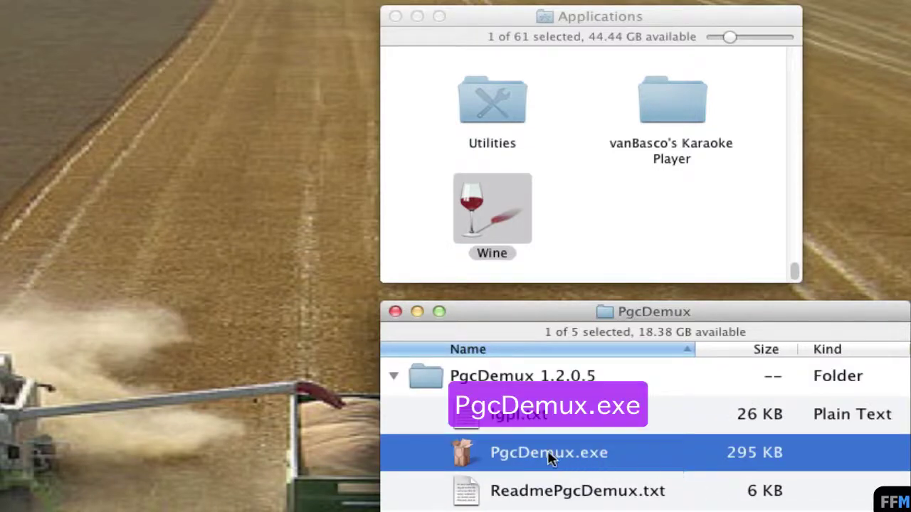
drag(534, 458, 512, 210)
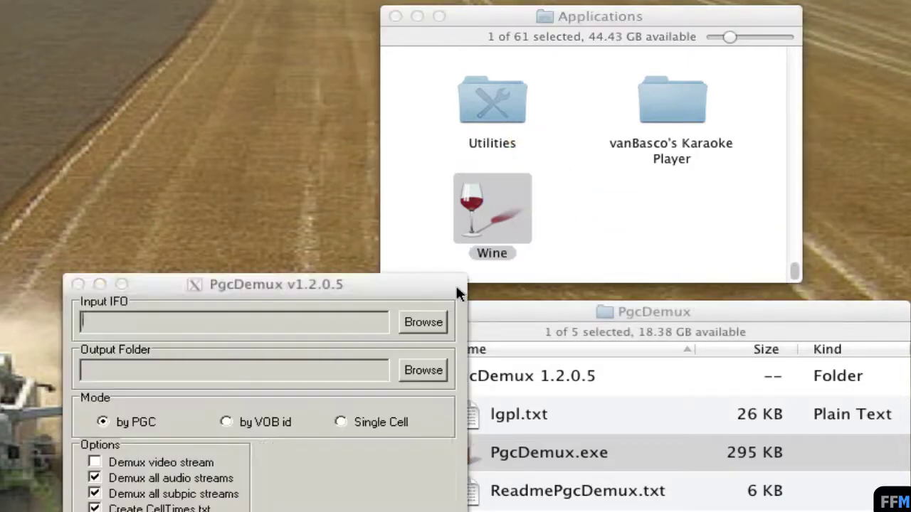
drag(455, 283, 362, 266)
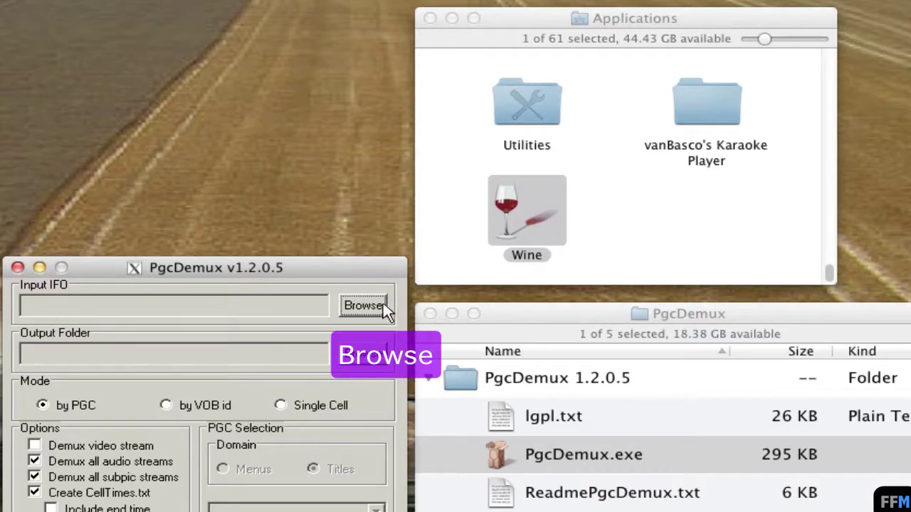
Load VTS_01_0.IFO from the VIDEO_TS folder of the DTS disc under /Volumes as PgcDemux's input IFO.
click(364, 307)
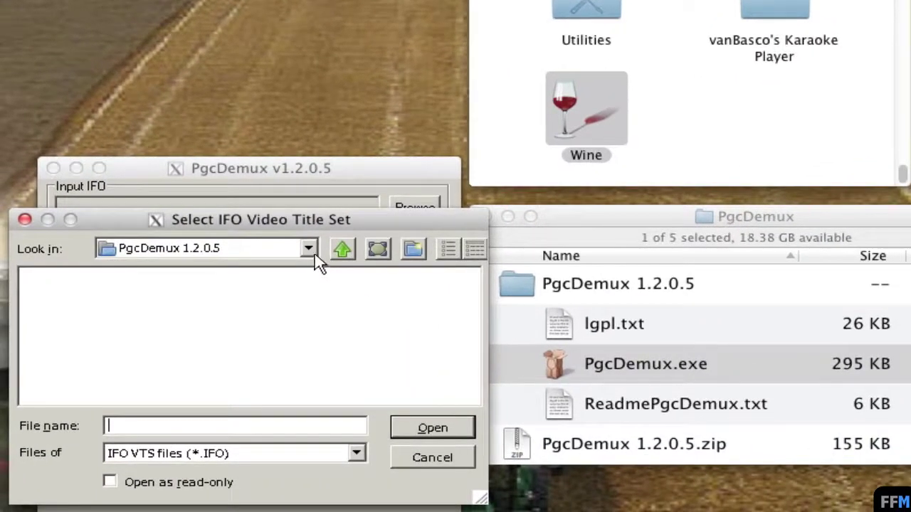
click(310, 250)
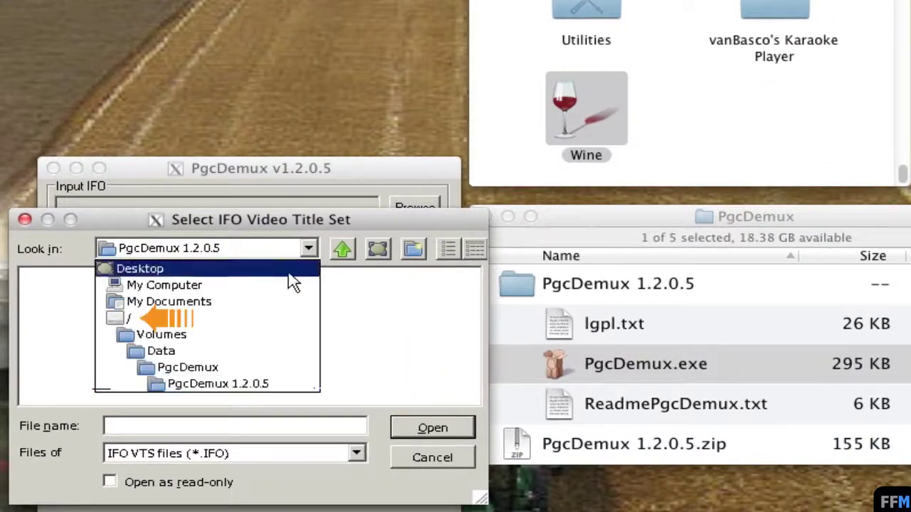
click(229, 324)
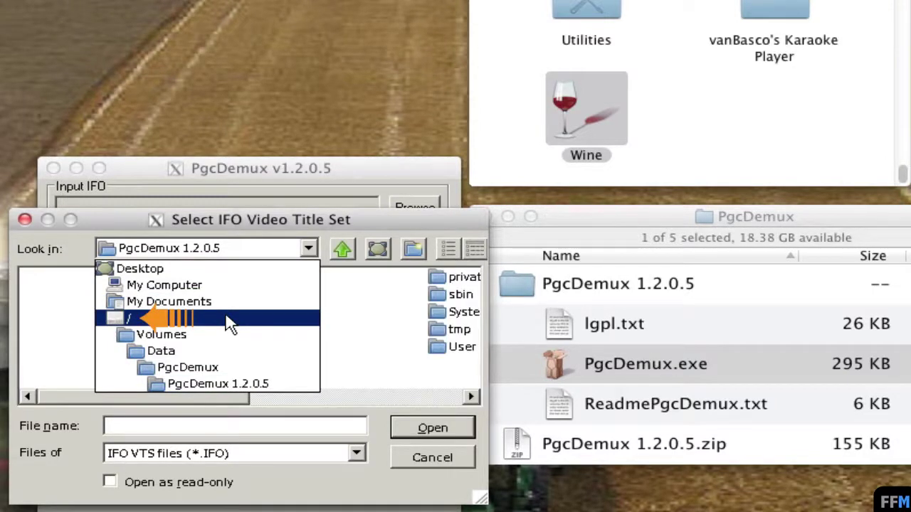
click(409, 399)
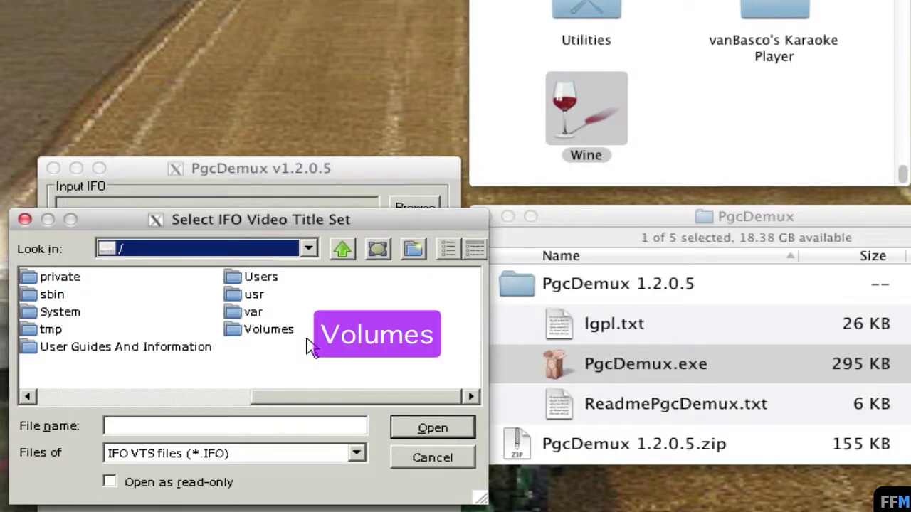
click(269, 330)
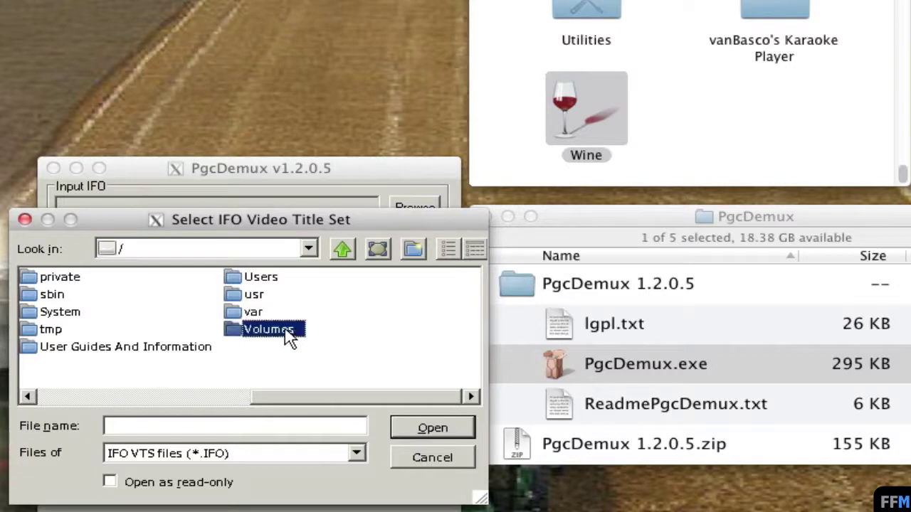
double_click(288, 334)
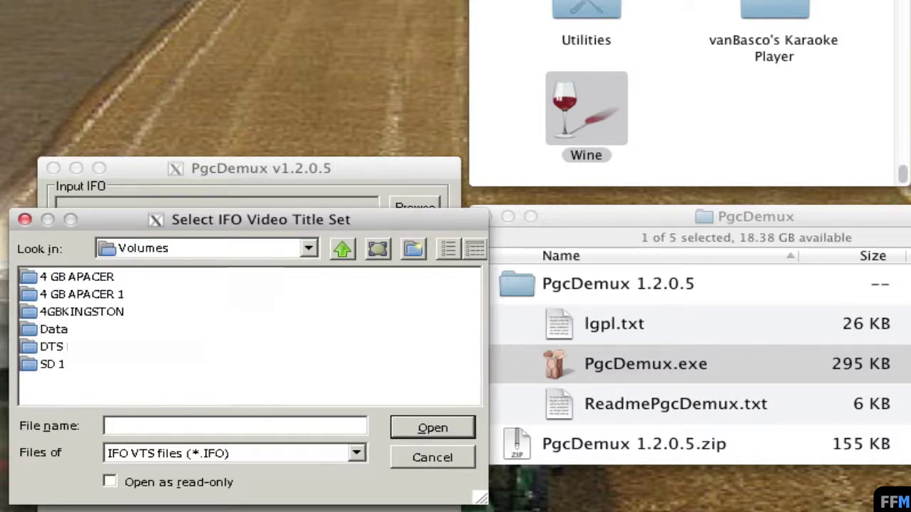
double_click(44, 349)
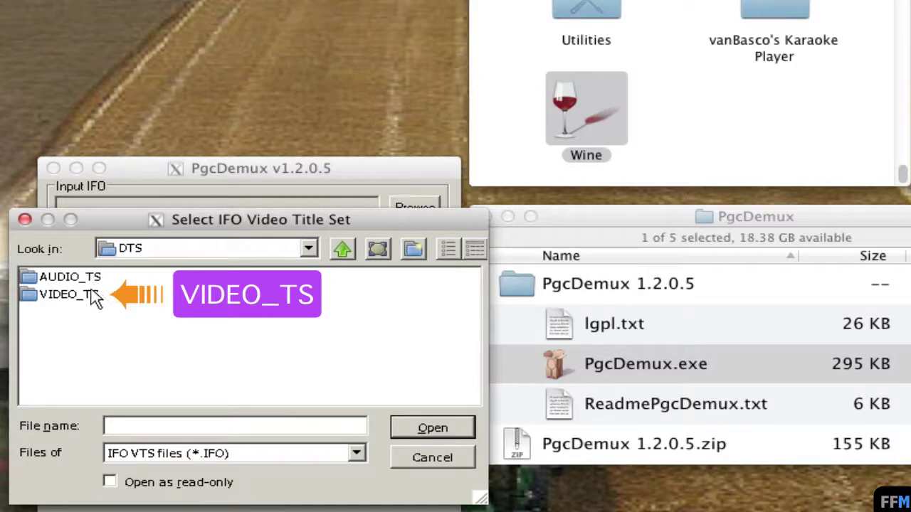
double_click(94, 299)
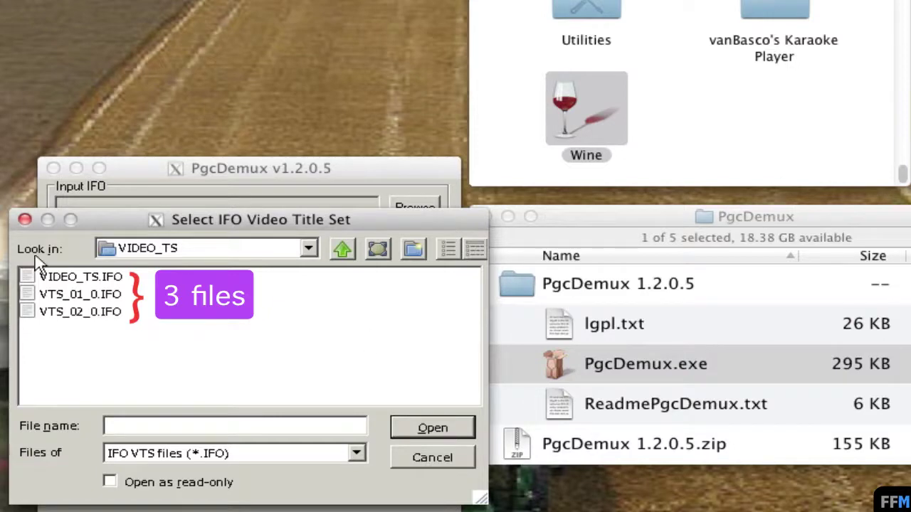
click(125, 298)
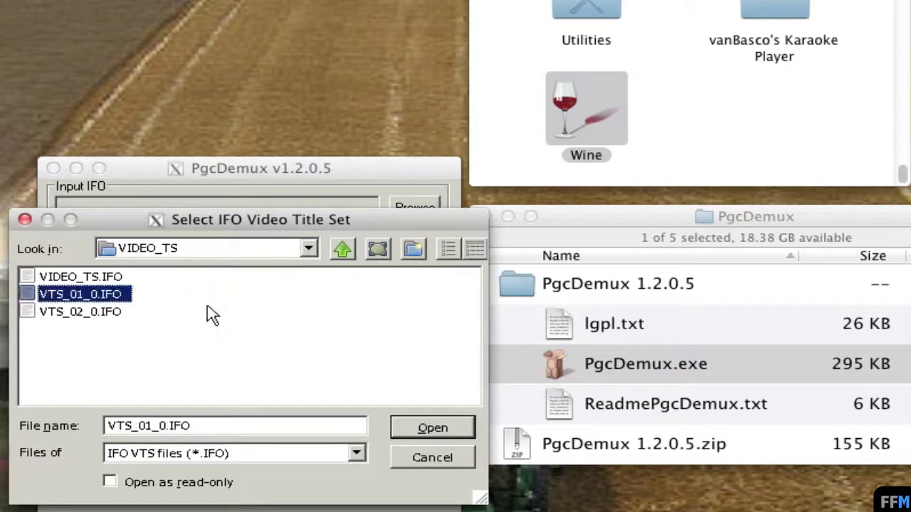
click(464, 429)
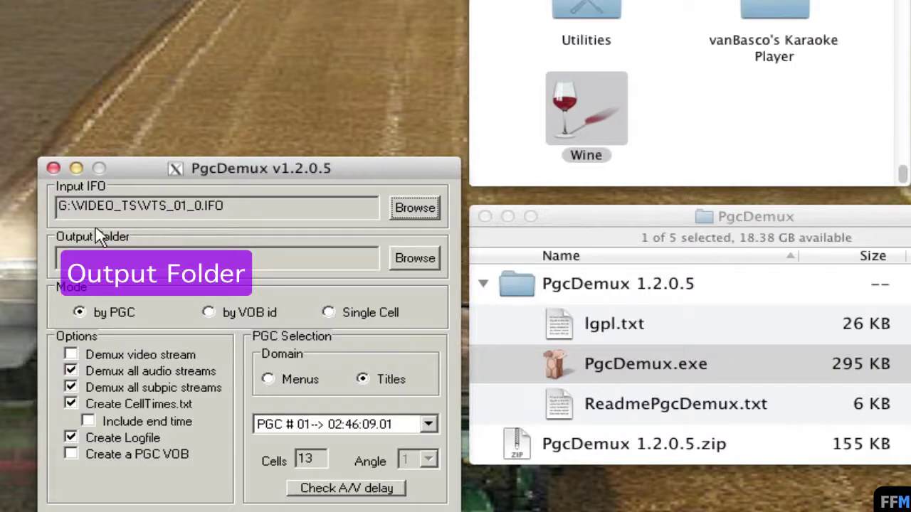
Set the output folder to the sup folder on the Desktop inside the user's home folder under Users.
click(431, 256)
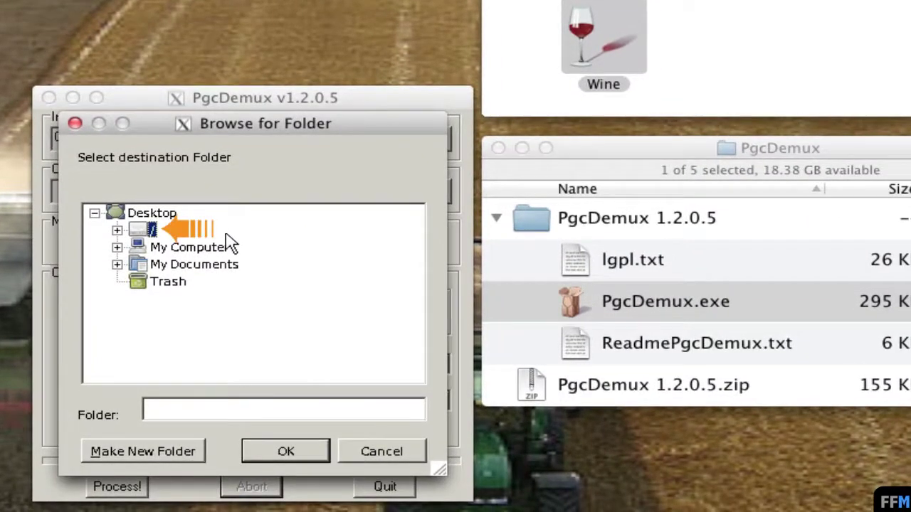
click(116, 231)
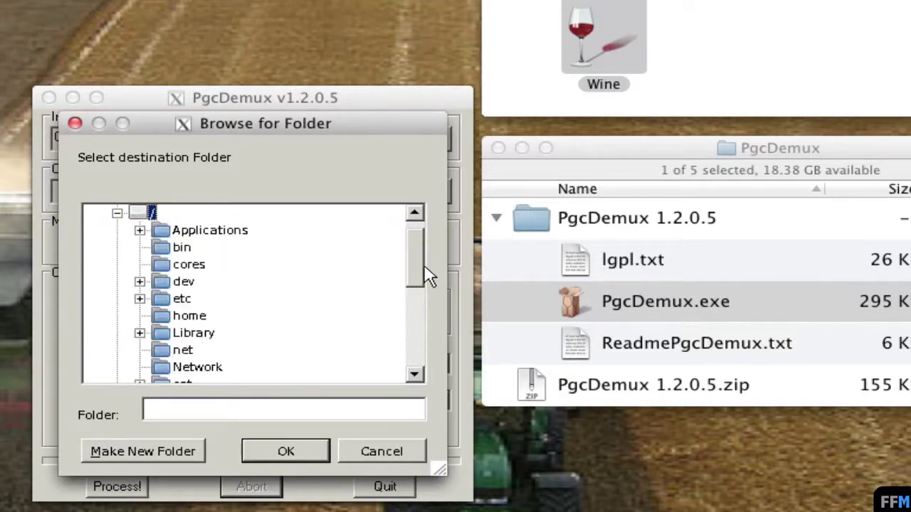
drag(421, 278, 417, 322)
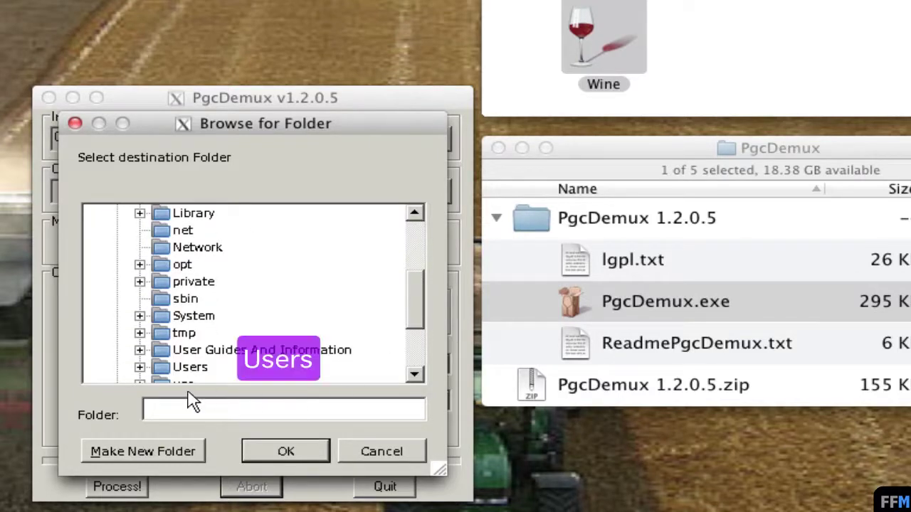
click(140, 368)
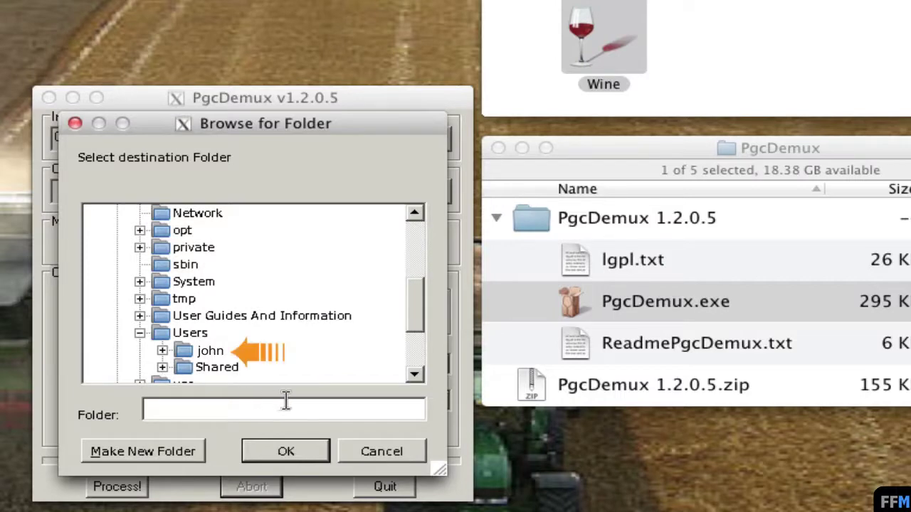
click(162, 352)
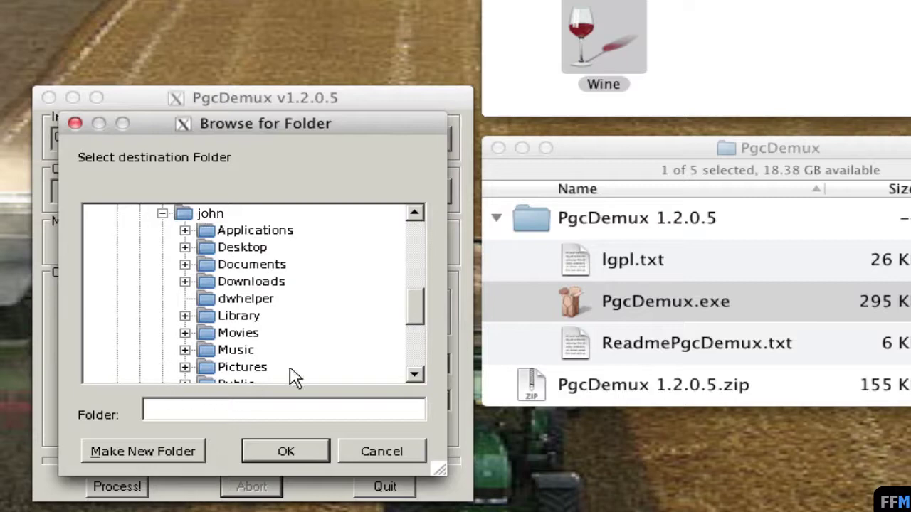
click(184, 248)
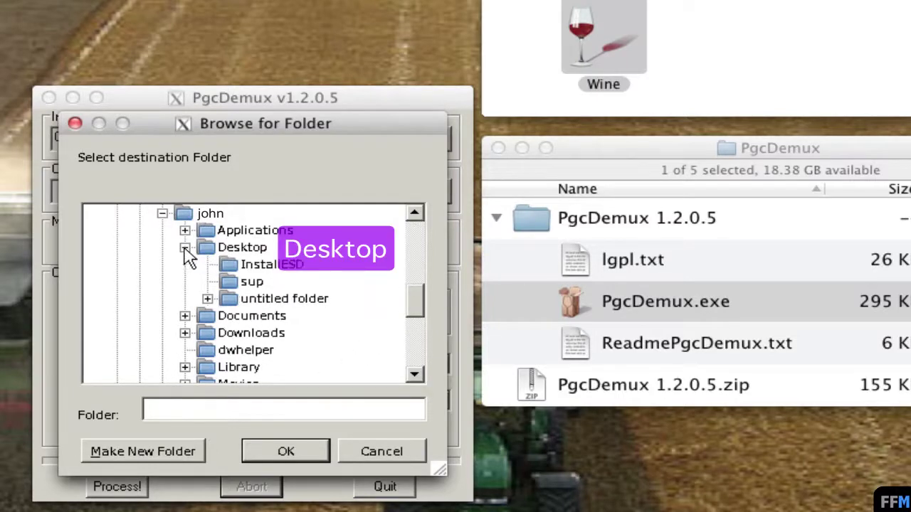
click(239, 283)
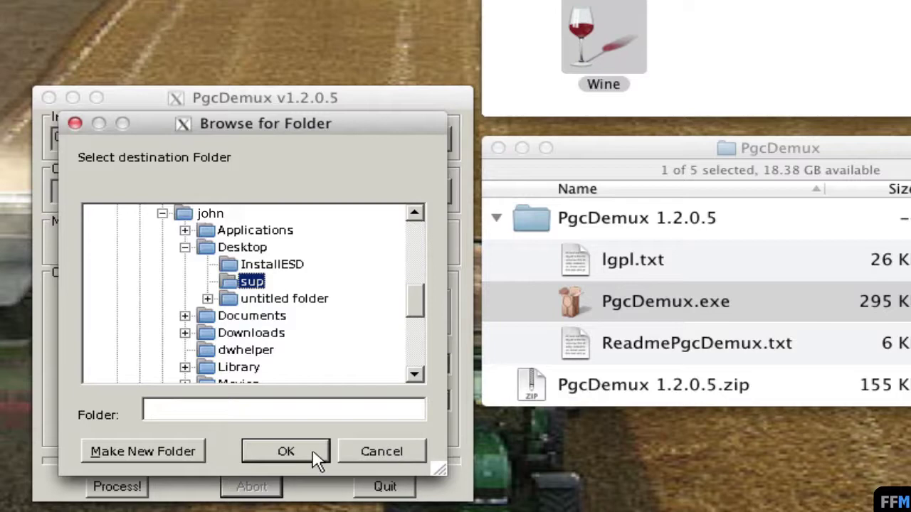
click(286, 452)
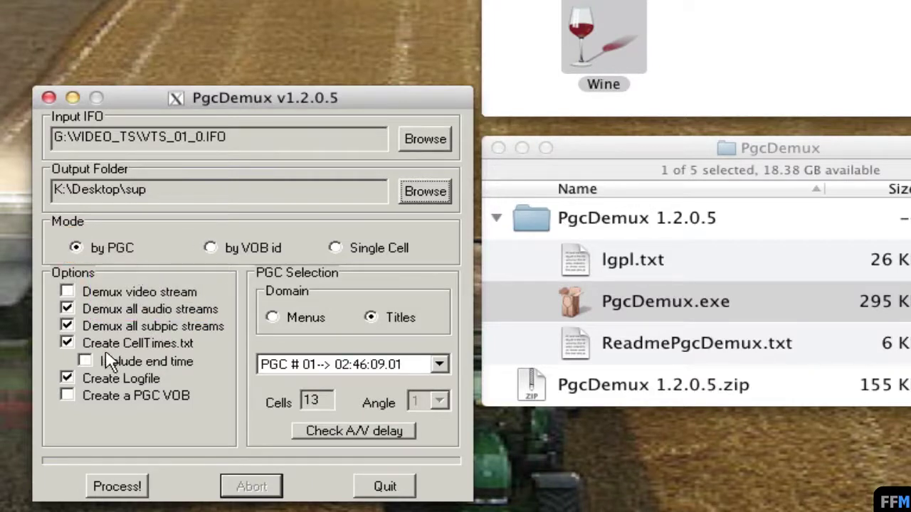
Turn off demuxing of all audio streams and CellTimes.txt creation, process the disc's subpic streams, and bring the sup folder window forward.
click(68, 309)
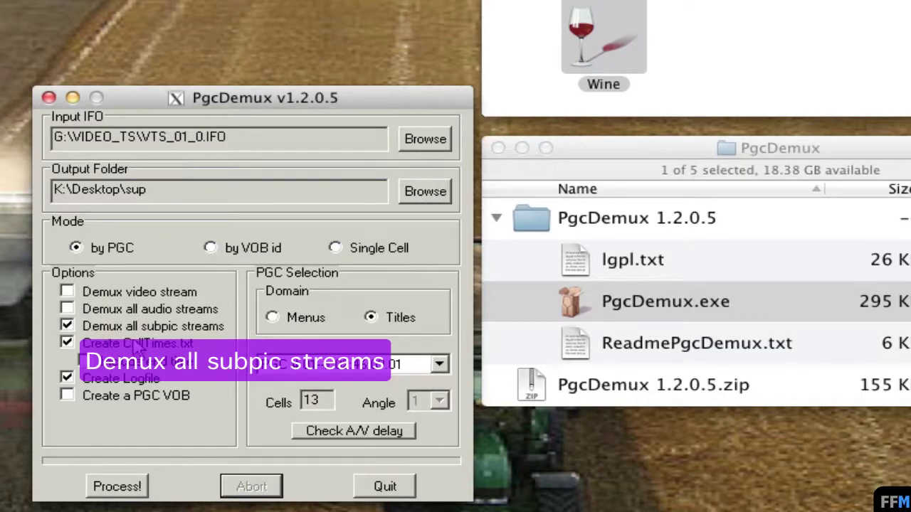
click(67, 343)
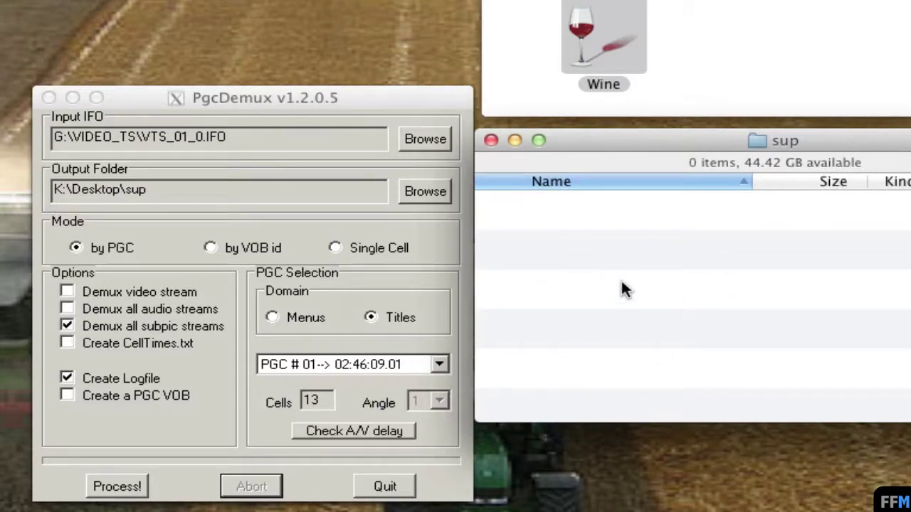
click(198, 491)
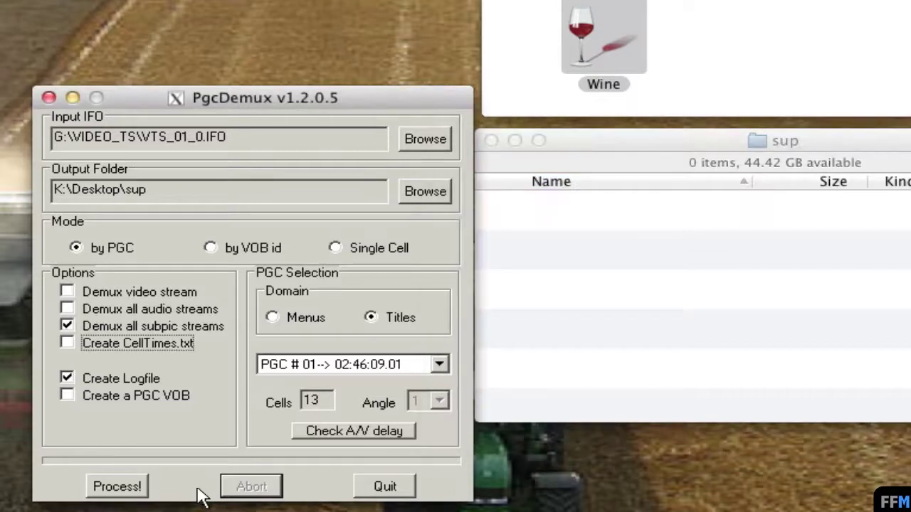
click(131, 487)
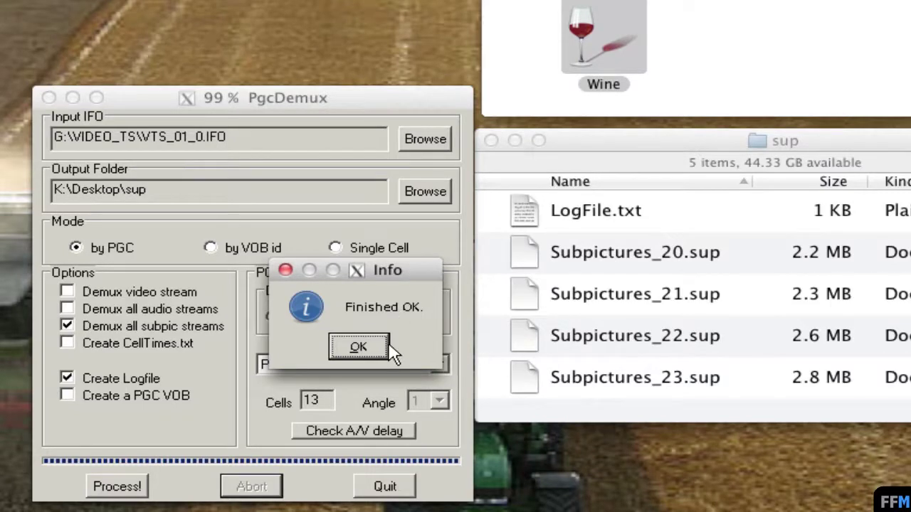
click(359, 347)
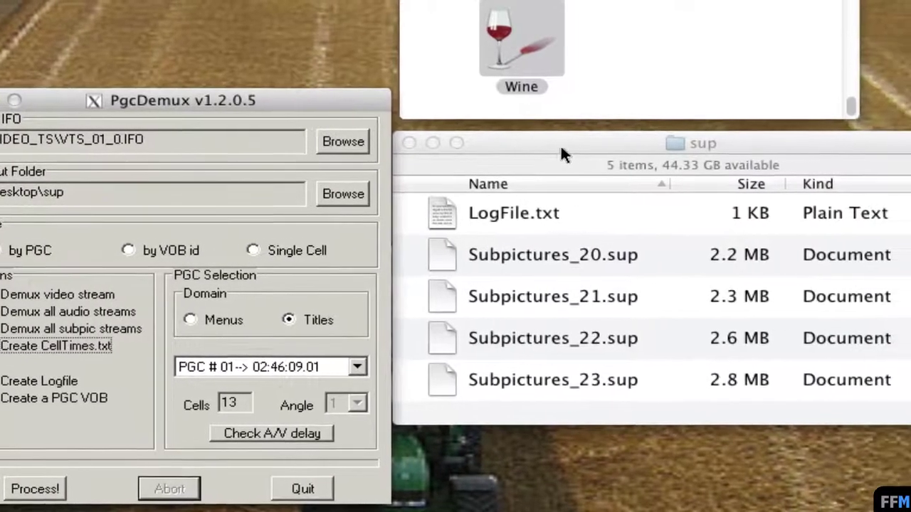
click(560, 144)
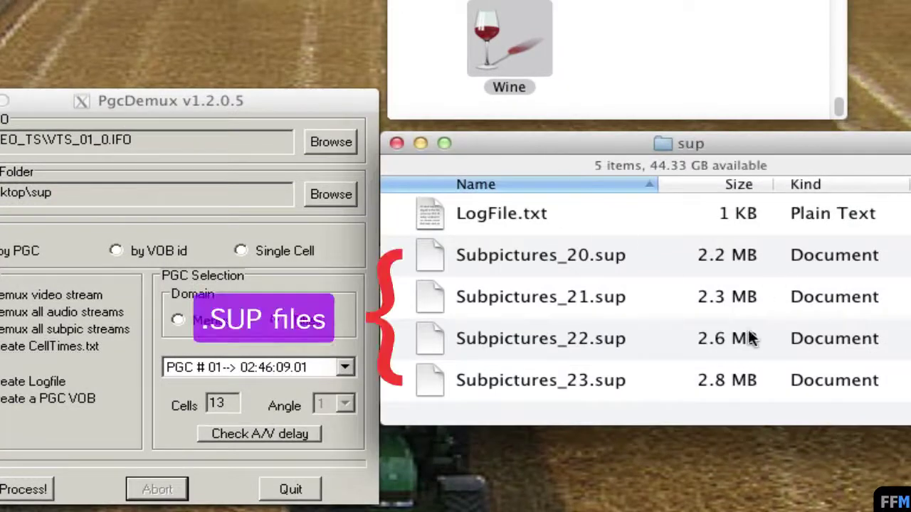